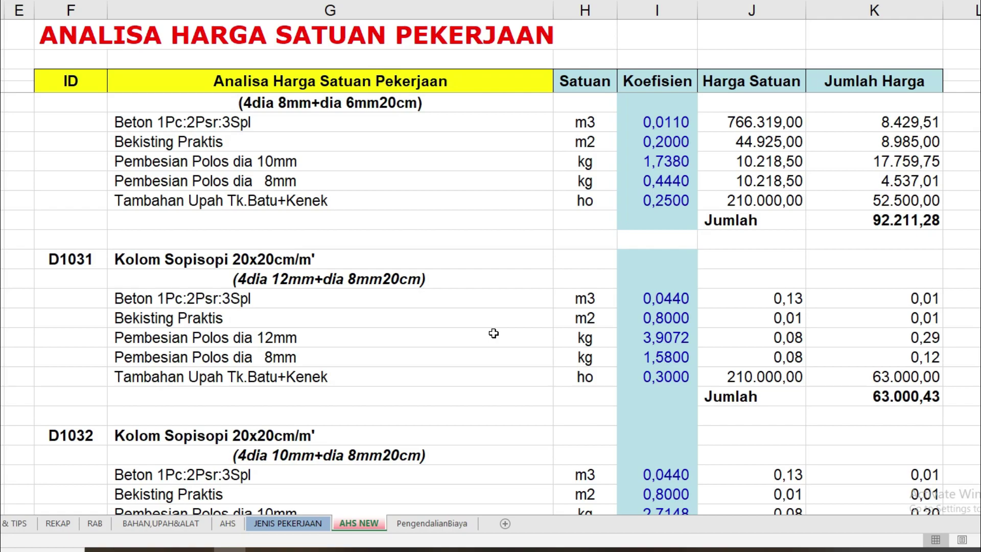
Link the D1031 Beton unit price by formula to the Ringbalk D1030 Beton price, 766.319,00 per m3.
{"action": "scroll", "coordinate": [494, 333], "scroll_direction": "down", "scroll_amount": 2}
{"action": "scroll", "coordinate": [493, 333], "scroll_direction": "down", "scroll_amount": 2}
{"action": "scroll", "coordinate": [493, 333], "scroll_direction": "down", "scroll_amount": 2}
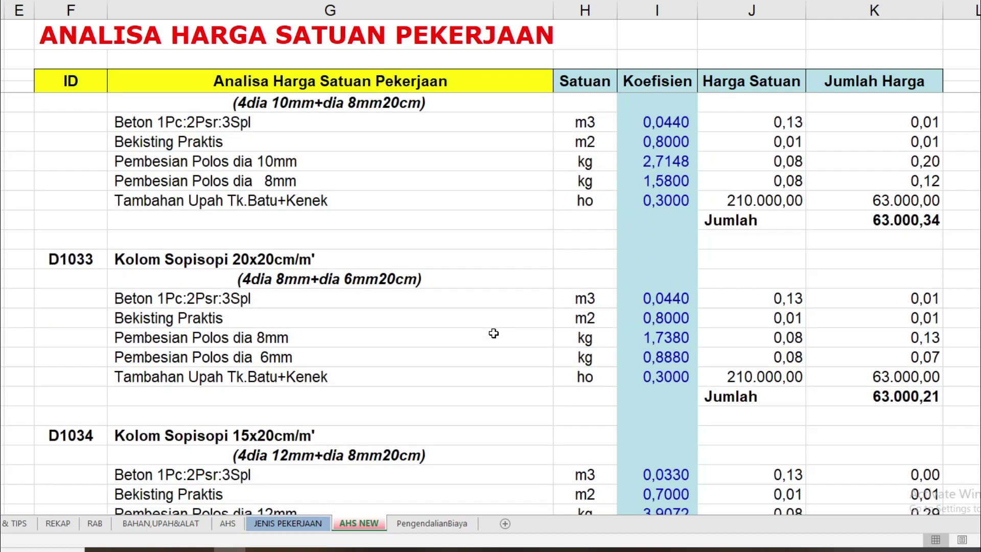
{"action": "scroll", "coordinate": [493, 333], "scroll_direction": "down", "scroll_amount": 2}
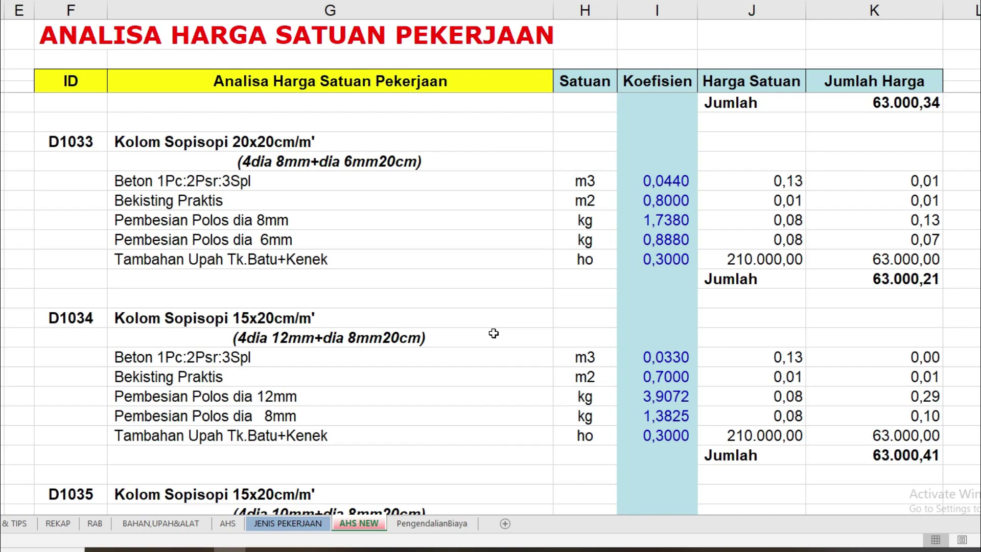
{"action": "scroll", "coordinate": [493, 333], "scroll_direction": "down", "scroll_amount": 3}
{"action": "scroll", "coordinate": [493, 333], "scroll_direction": "down", "scroll_amount": 2}
{"action": "scroll", "coordinate": [493, 333], "scroll_direction": "down", "scroll_amount": 1}
{"action": "scroll", "coordinate": [493, 333], "scroll_direction": "down", "scroll_amount": 3}
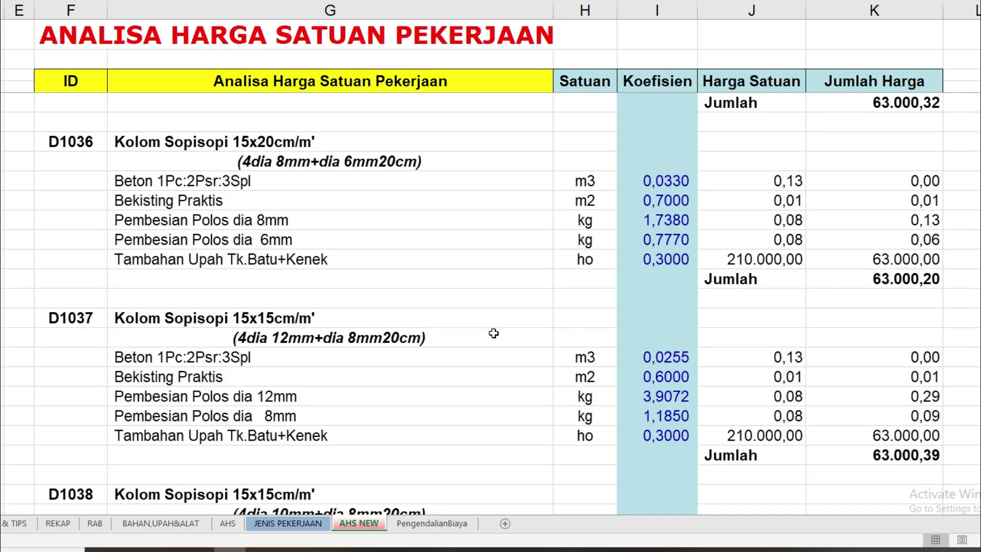
{"action": "scroll", "coordinate": [493, 333], "scroll_direction": "down", "scroll_amount": 3}
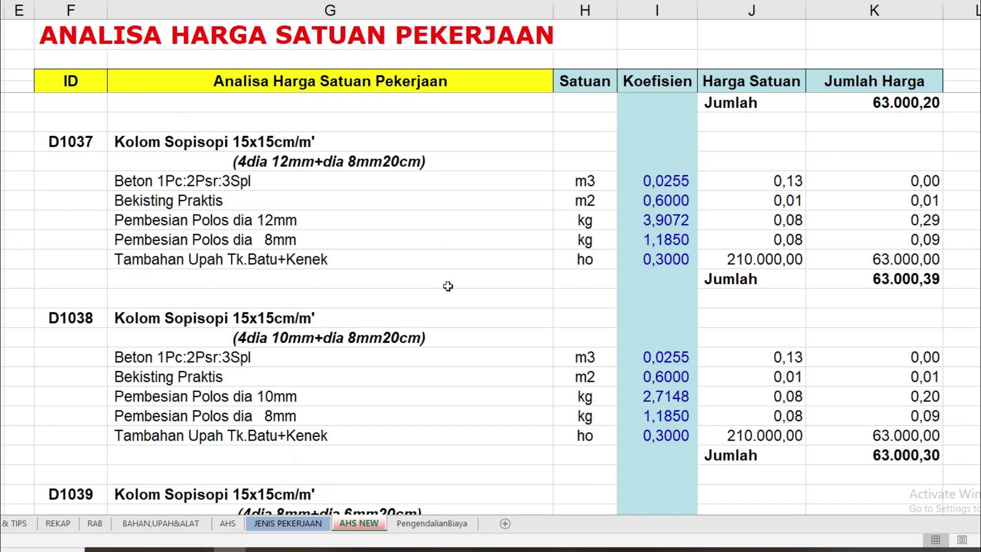
{"action": "scroll", "coordinate": [447, 286], "scroll_direction": "down", "scroll_amount": 3}
{"action": "scroll", "coordinate": [447, 286], "scroll_direction": "down", "scroll_amount": 3}
{"action": "scroll", "coordinate": [448, 286], "scroll_direction": "down", "scroll_amount": 1}
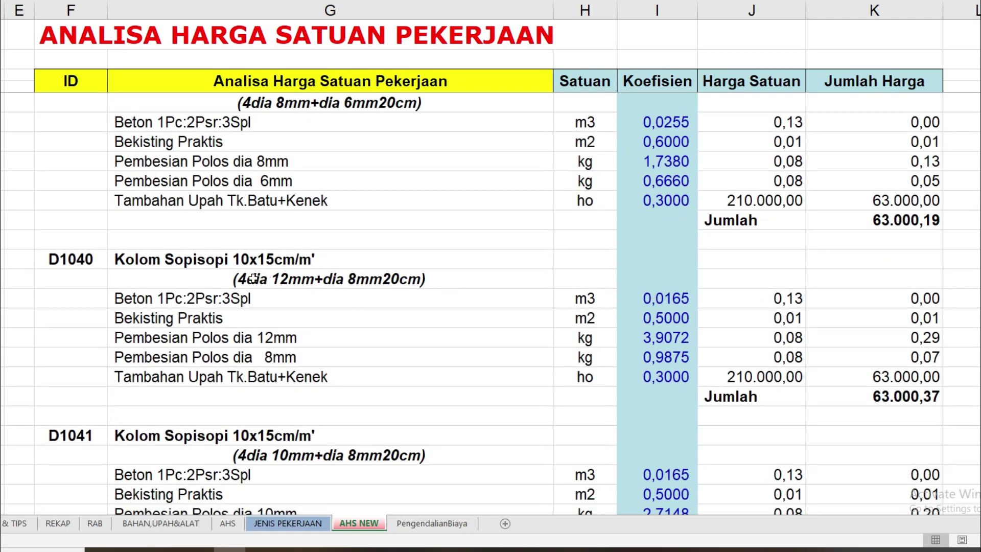
{"action": "scroll", "coordinate": [381, 307], "scroll_direction": "down", "scroll_amount": 3}
{"action": "scroll", "coordinate": [381, 307], "scroll_direction": "down", "scroll_amount": 3}
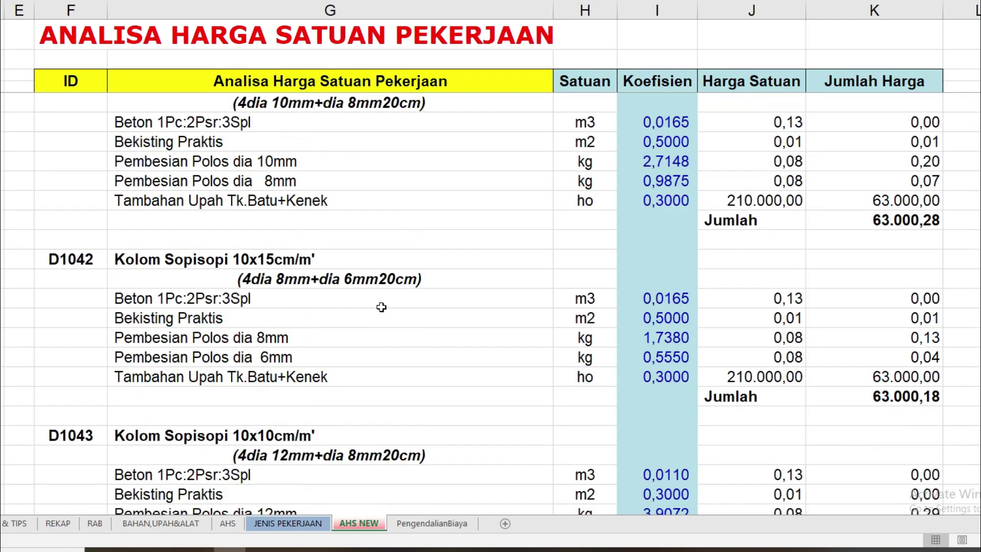
{"action": "scroll", "coordinate": [381, 307], "scroll_direction": "down", "scroll_amount": 2}
{"action": "scroll", "coordinate": [327, 339], "scroll_direction": "down", "scroll_amount": 3}
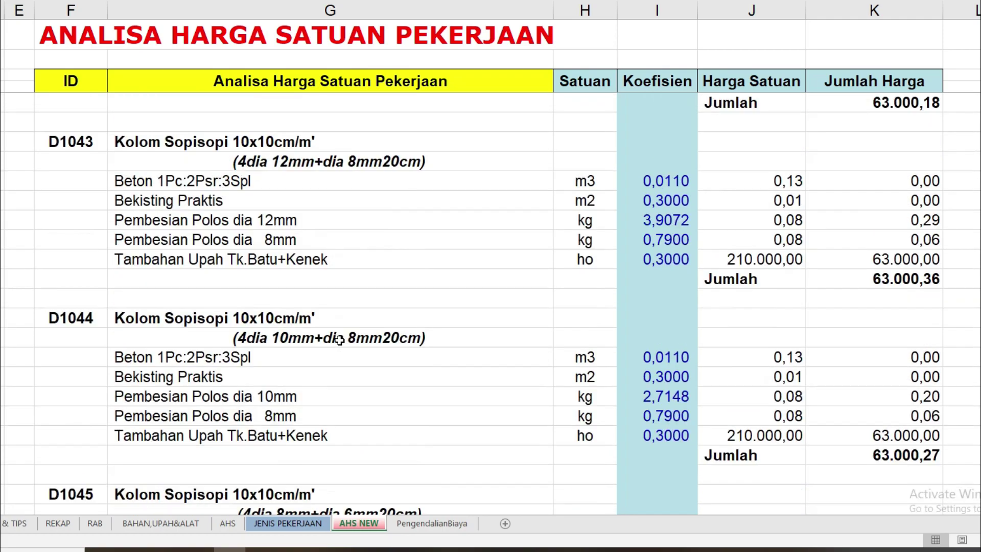
{"action": "scroll", "coordinate": [339, 340], "scroll_direction": "down", "scroll_amount": 2}
{"action": "scroll", "coordinate": [339, 339], "scroll_direction": "down", "scroll_amount": 2}
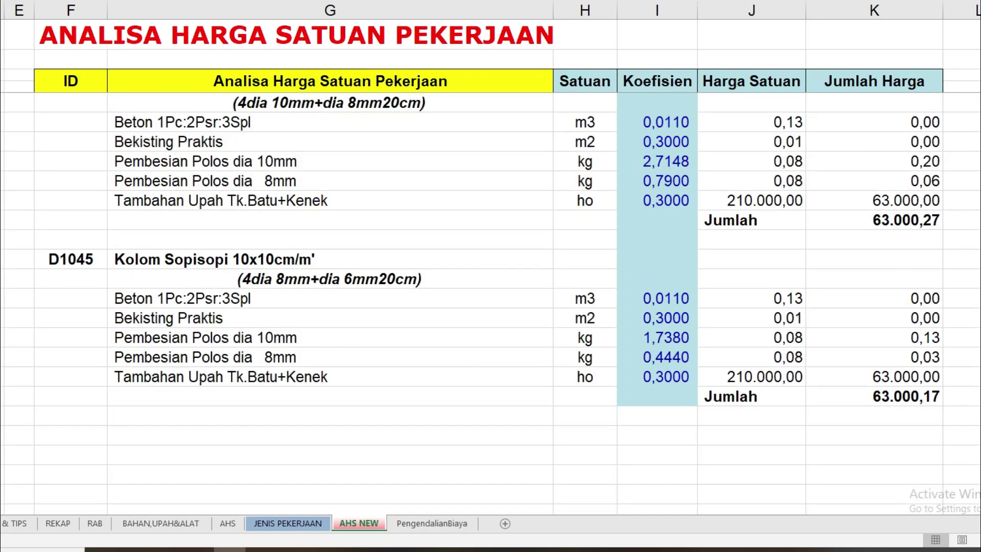
{"action": "scroll", "coordinate": [491, 304], "scroll_direction": "up", "scroll_amount": 5}
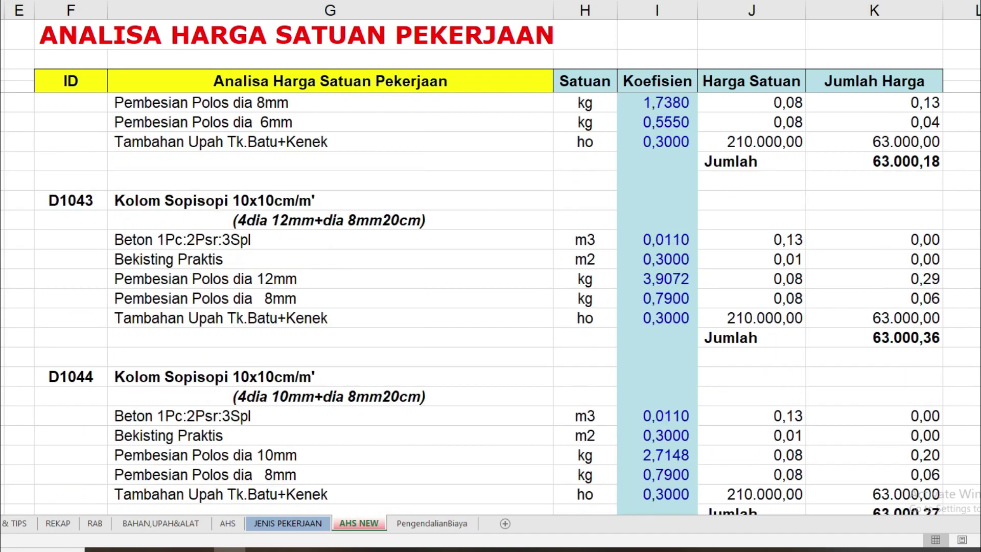
{"action": "scroll", "coordinate": [491, 304], "scroll_direction": "up", "scroll_amount": 3}
{"action": "scroll", "coordinate": [490, 303], "scroll_direction": "up", "scroll_amount": 9}
{"action": "scroll", "coordinate": [490, 303], "scroll_direction": "up", "scroll_amount": 7}
{"action": "scroll", "coordinate": [490, 304], "scroll_direction": "up", "scroll_amount": 6}
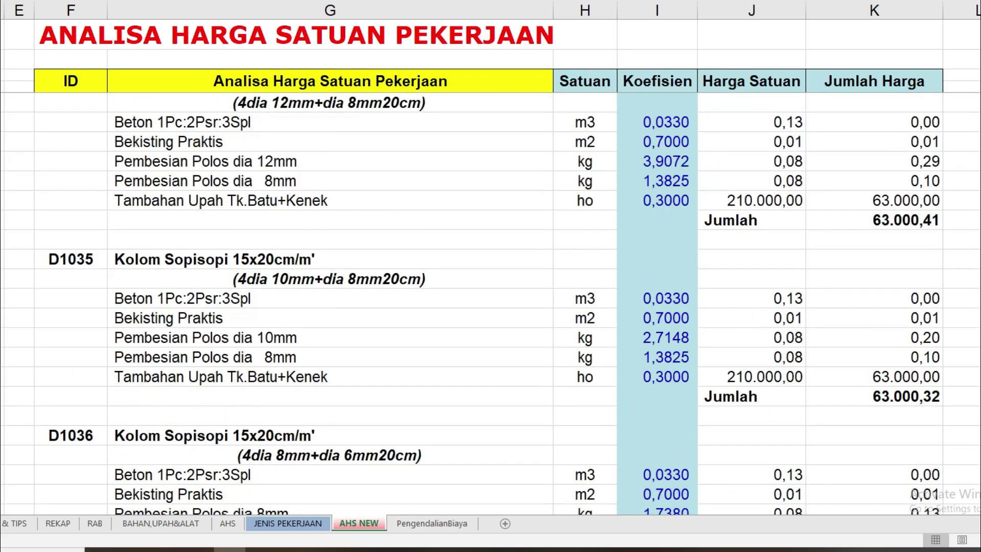
{"action": "scroll", "coordinate": [490, 304], "scroll_direction": "up", "scroll_amount": 5}
{"action": "scroll", "coordinate": [491, 303], "scroll_direction": "up", "scroll_amount": 2}
{"action": "scroll", "coordinate": [490, 303], "scroll_direction": "up", "scroll_amount": 2}
{"action": "scroll", "coordinate": [491, 303], "scroll_direction": "up", "scroll_amount": 3}
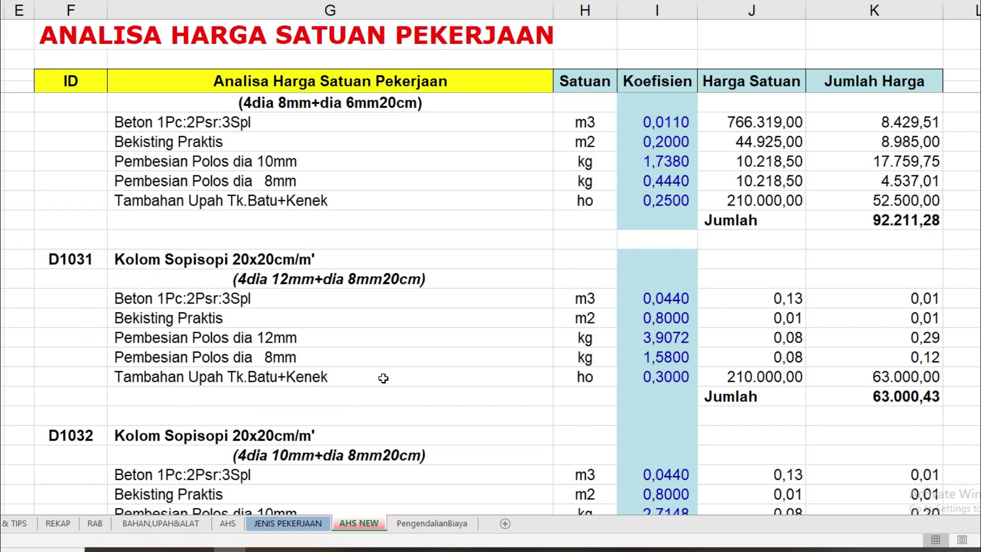
{"action": "scroll", "coordinate": [383, 378], "scroll_direction": "up", "scroll_amount": 1}
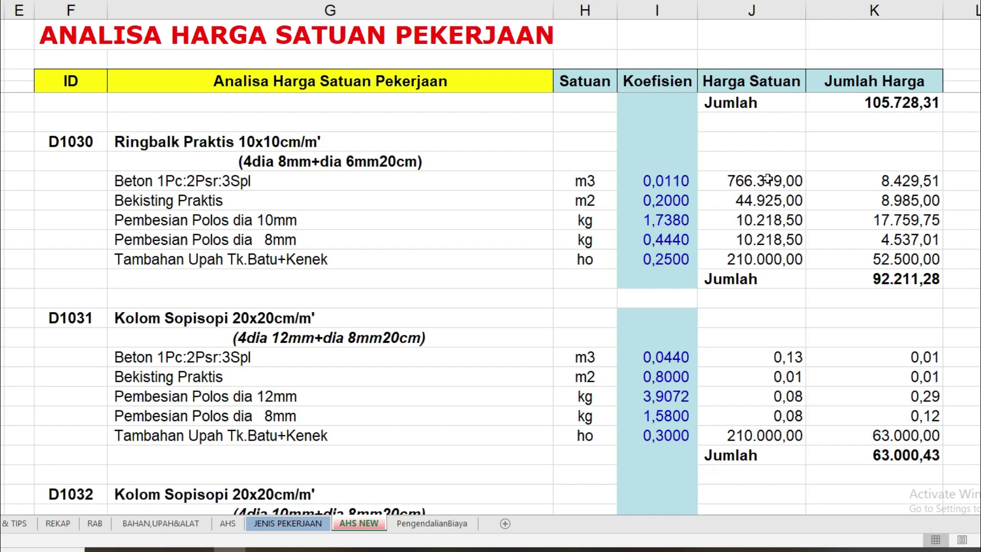
{"action": "left_click", "coordinate": [768, 356]}
{"action": "type", "text": "="}
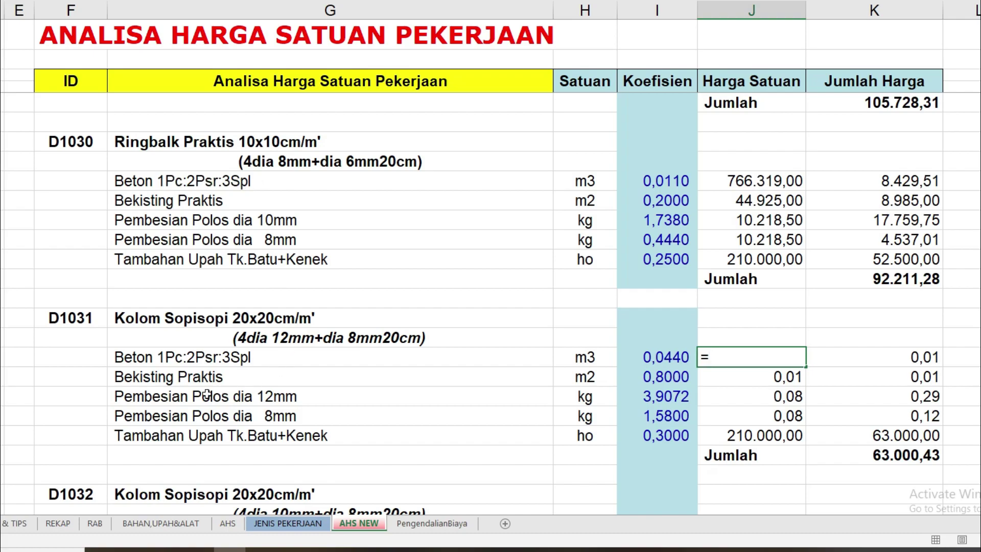
{"action": "left_click", "coordinate": [774, 181]}
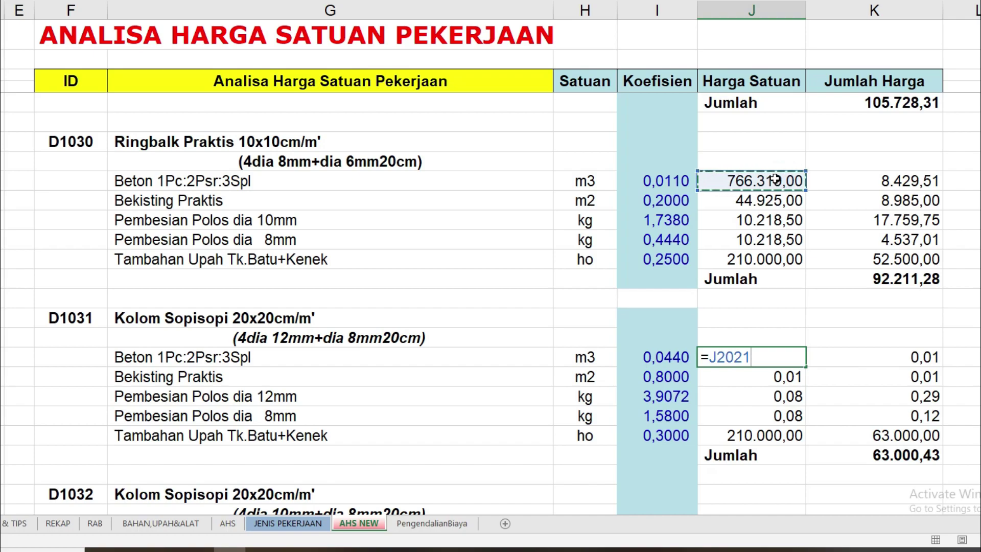
{"action": "key", "text": "Return"}
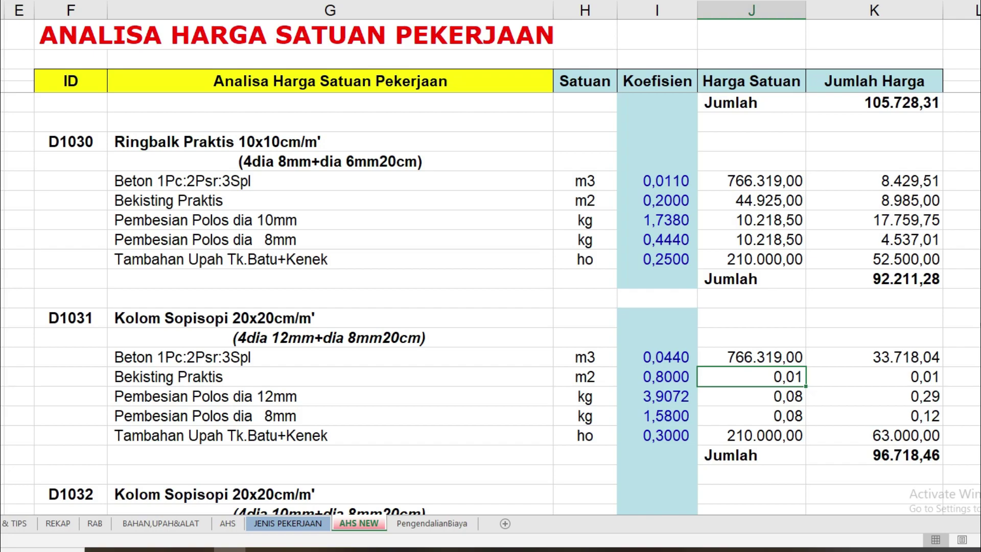
After checking the BAHAN,UPAH&ALAT sheet, link D1031 Bekisting Praktis to Ringbalk's 44.925,00 price.
{"action": "left_click", "coordinate": [170, 525]}
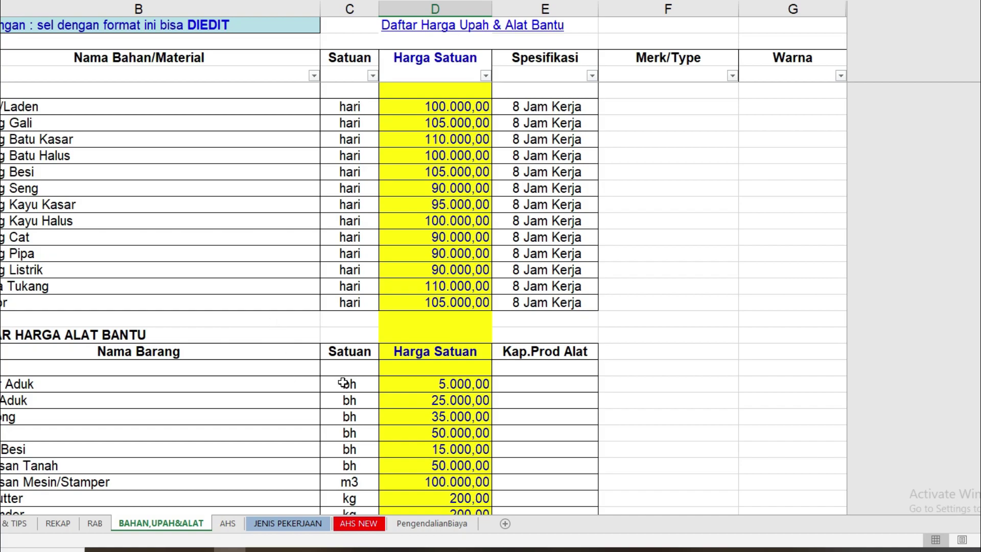
{"action": "left_click", "coordinate": [360, 525]}
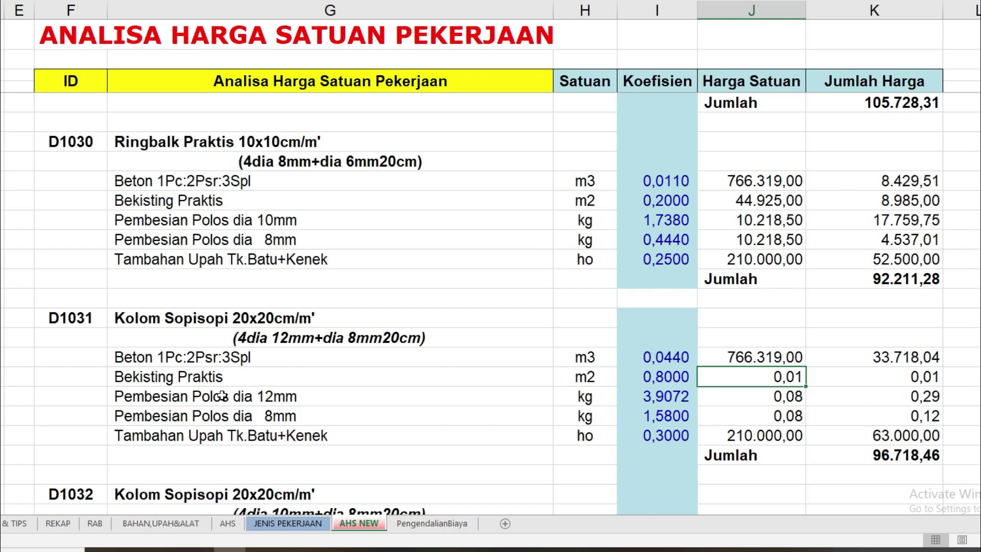
{"action": "type", "text": "="}
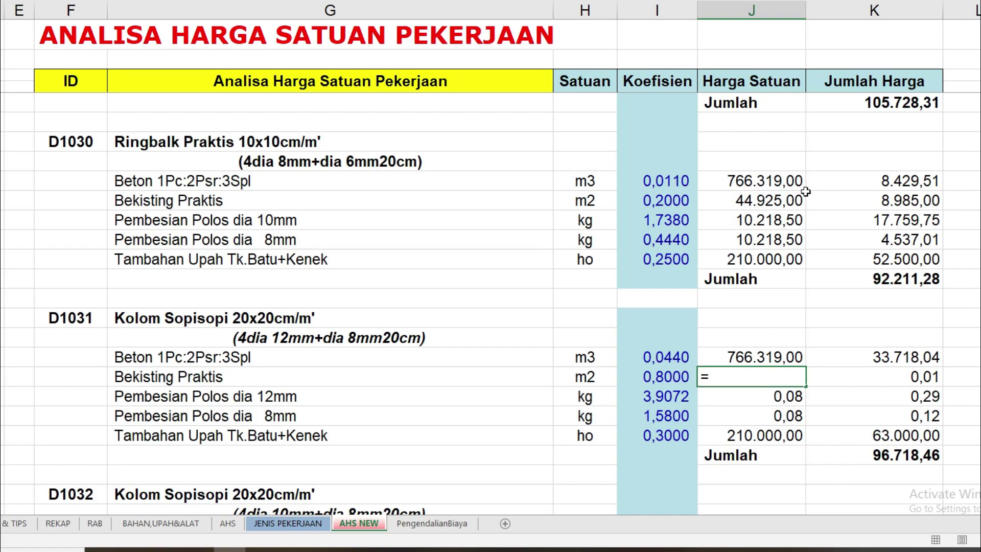
{"action": "left_click", "coordinate": [789, 202]}
{"action": "key", "text": "Return"}
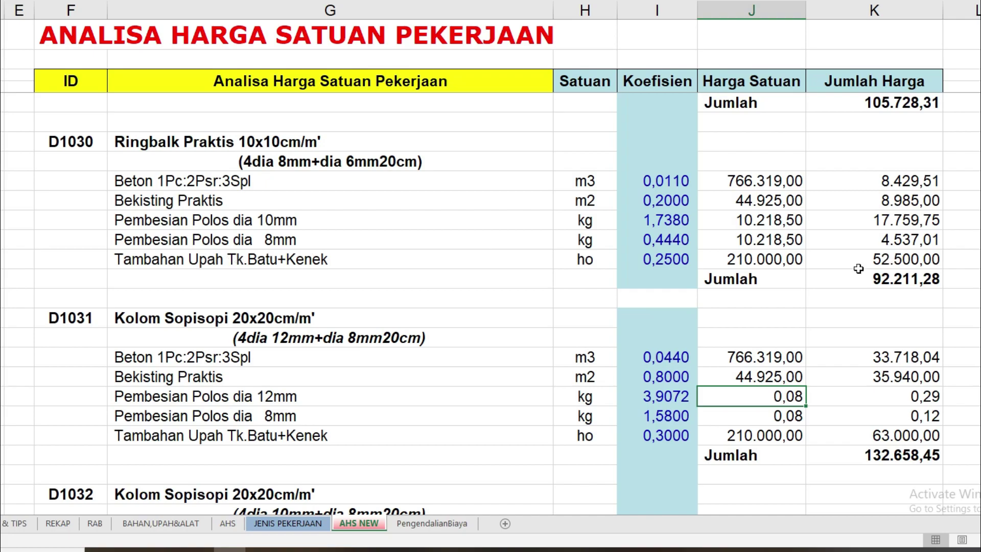
Copy the five Ringbalk D1030 unit prices into the D1031 price cells and save, totalling 188.728,99.
{"action": "left_click", "coordinate": [761, 177]}
{"action": "left_click_drag", "start_coordinate": [761, 178], "coordinate": [761, 259]}
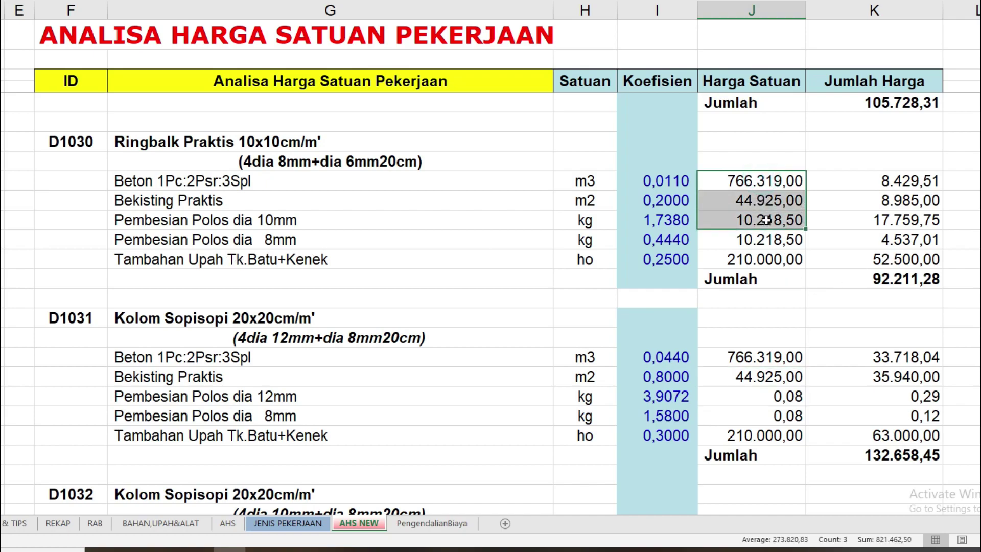
{"action": "right_click", "coordinate": [758, 240]}
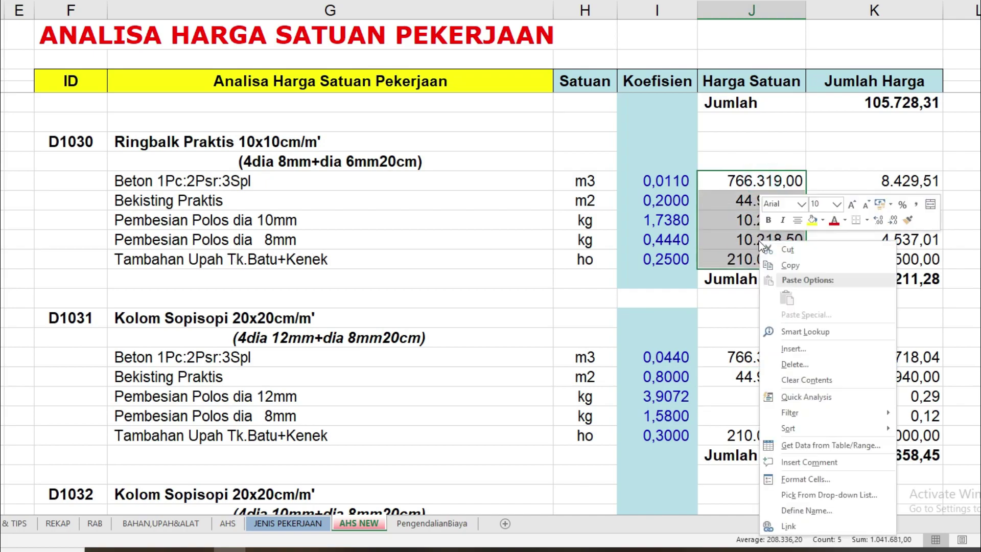
{"action": "left_click", "coordinate": [786, 266]}
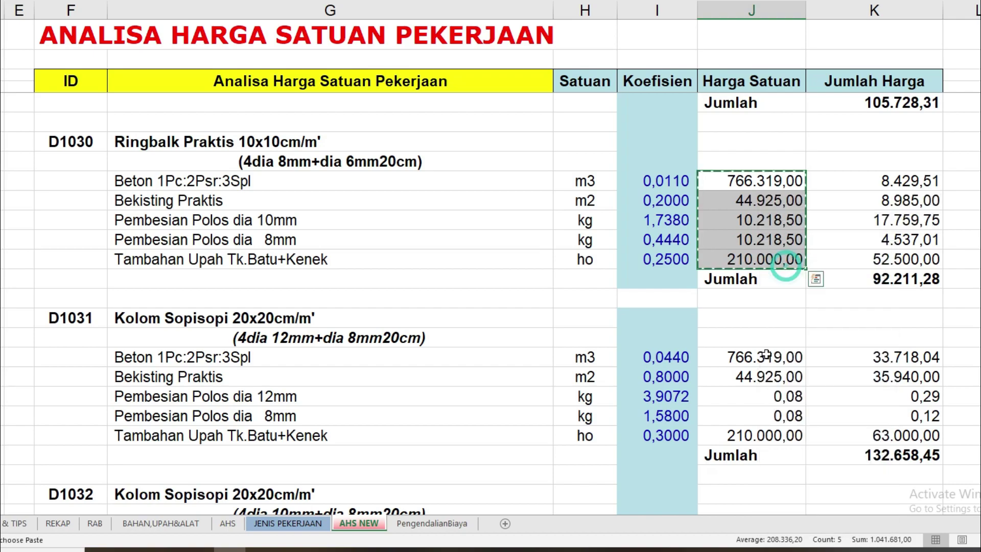
{"action": "left_click", "coordinate": [726, 359]}
{"action": "right_click", "coordinate": [727, 359]}
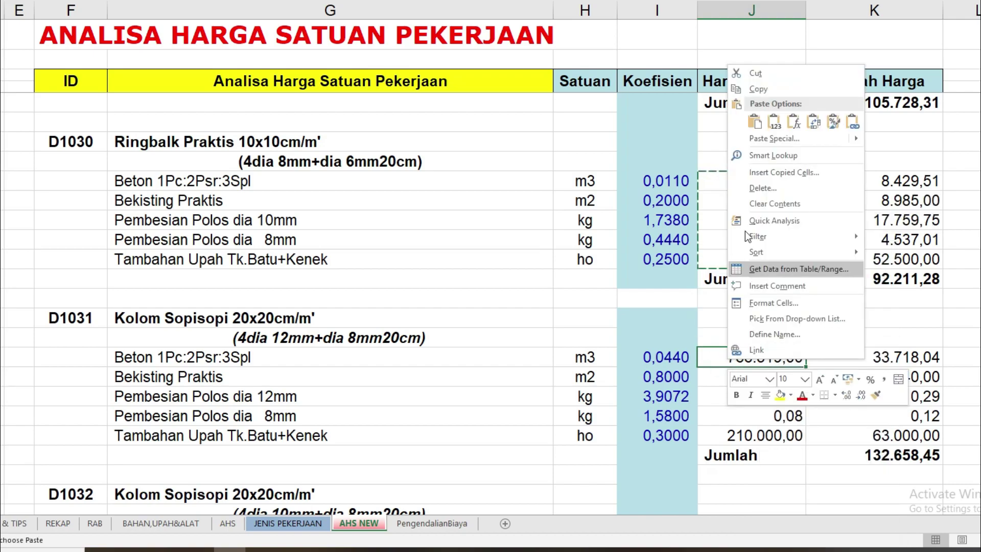
{"action": "left_click", "coordinate": [755, 129]}
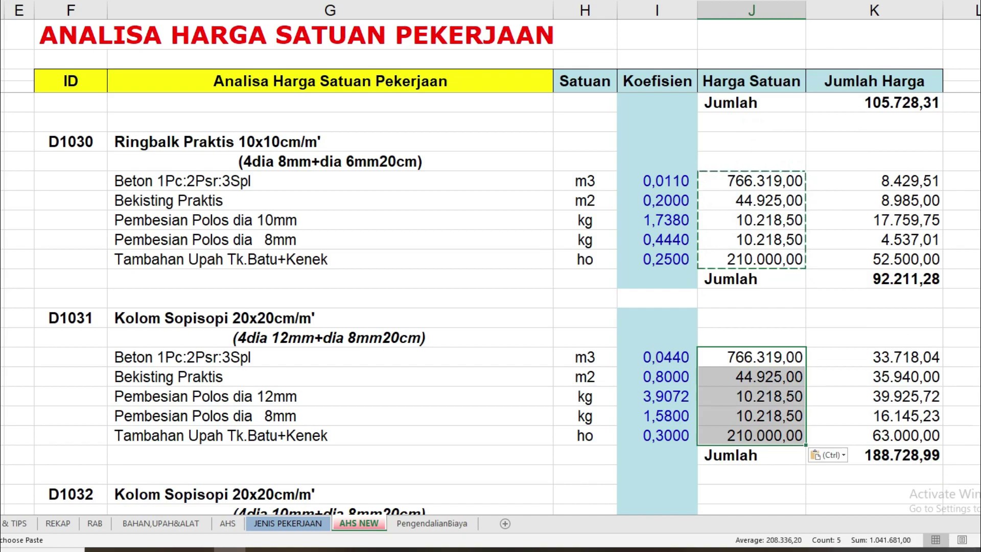
{"action": "key", "text": "ctrl+s"}
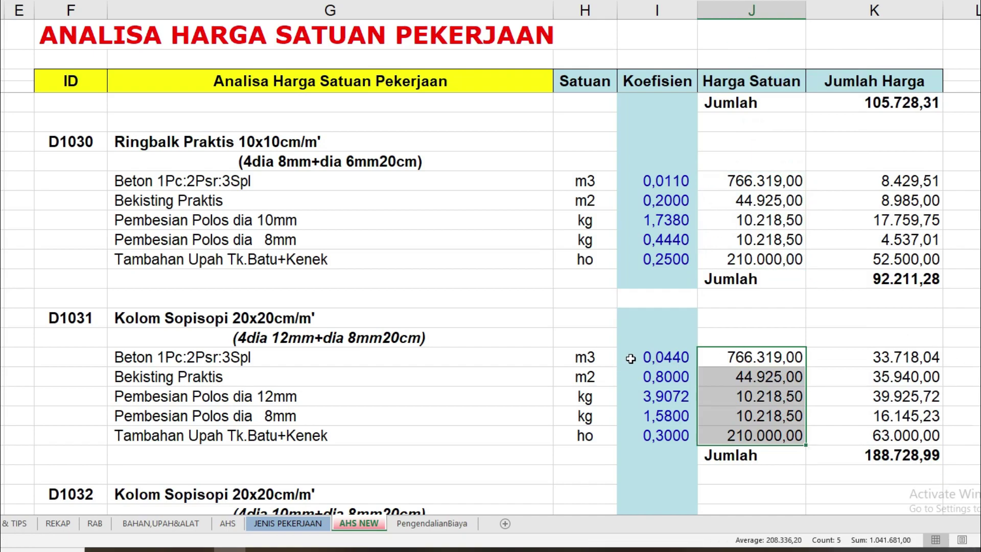
{"action": "left_click", "coordinate": [776, 336]}
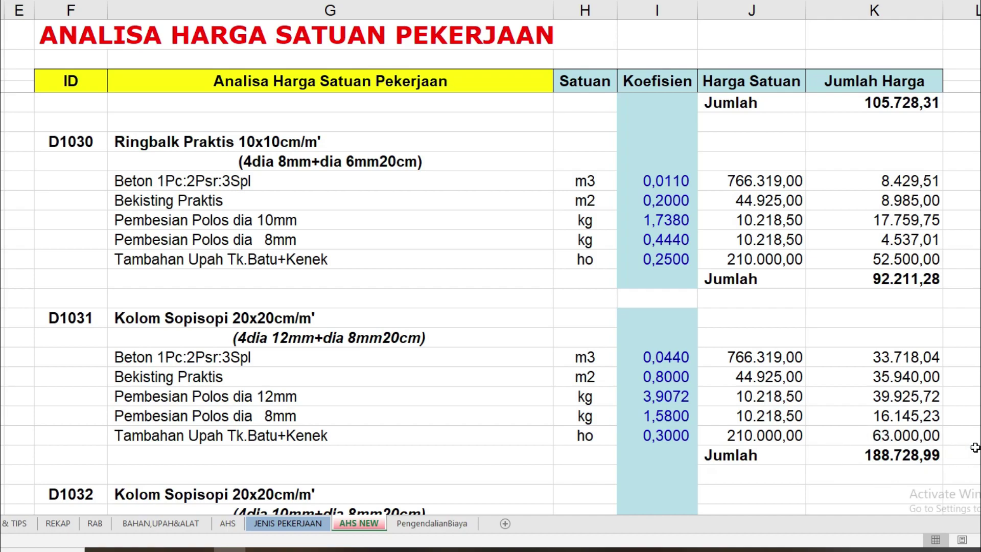
Copy the five D1031 unit prices into the D1032 (4dia 10mm+dia 8mm) Kolom Sopisopi block.
{"action": "scroll", "coordinate": [974, 447], "scroll_direction": "down", "scroll_amount": 1}
{"action": "scroll", "coordinate": [975, 447], "scroll_direction": "down", "scroll_amount": 1}
{"action": "scroll", "coordinate": [974, 448], "scroll_direction": "down", "scroll_amount": 1}
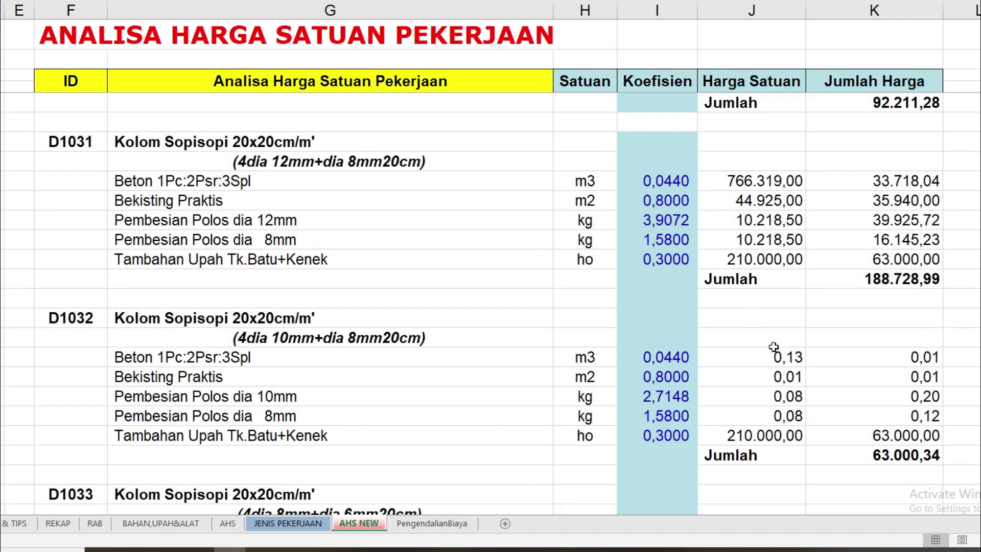
{"action": "right_click", "coordinate": [746, 355]}
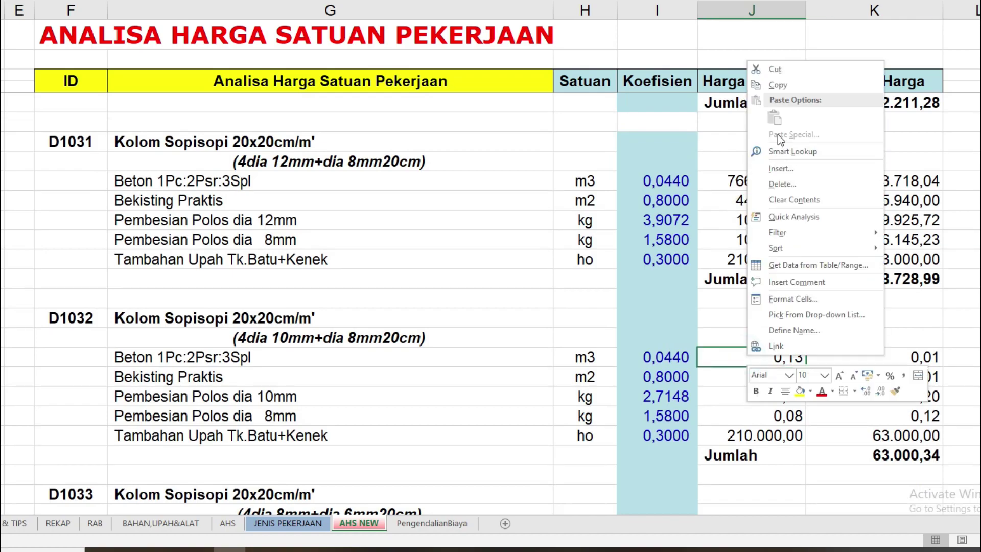
{"action": "key", "text": "Escape"}
{"action": "left_click_drag", "start_coordinate": [740, 181], "coordinate": [746, 255]}
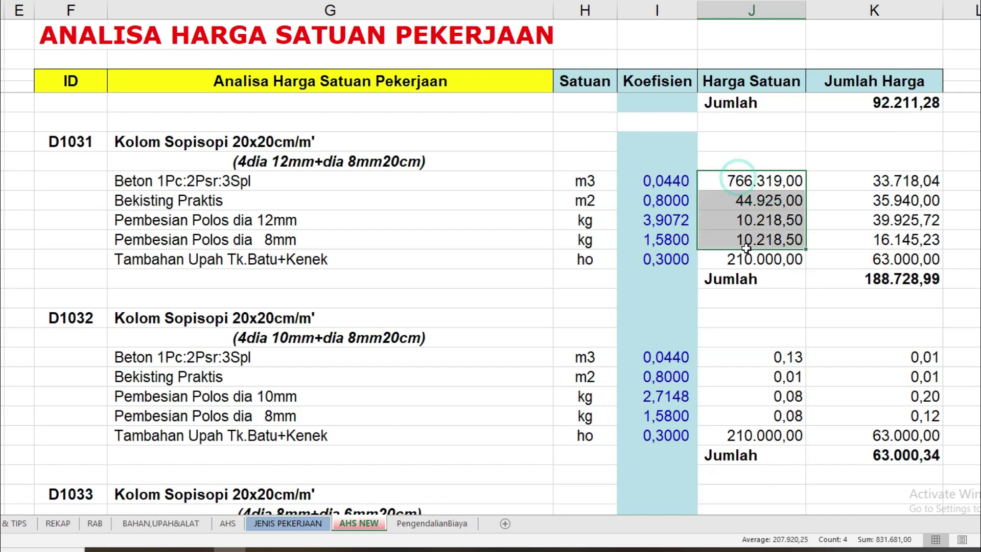
{"action": "right_click", "coordinate": [742, 236]}
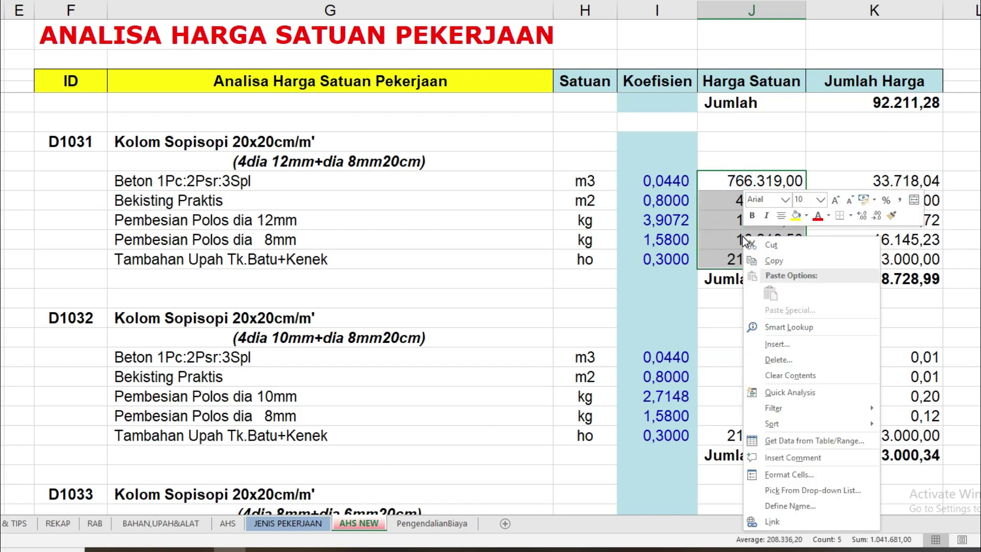
{"action": "left_click", "coordinate": [776, 260]}
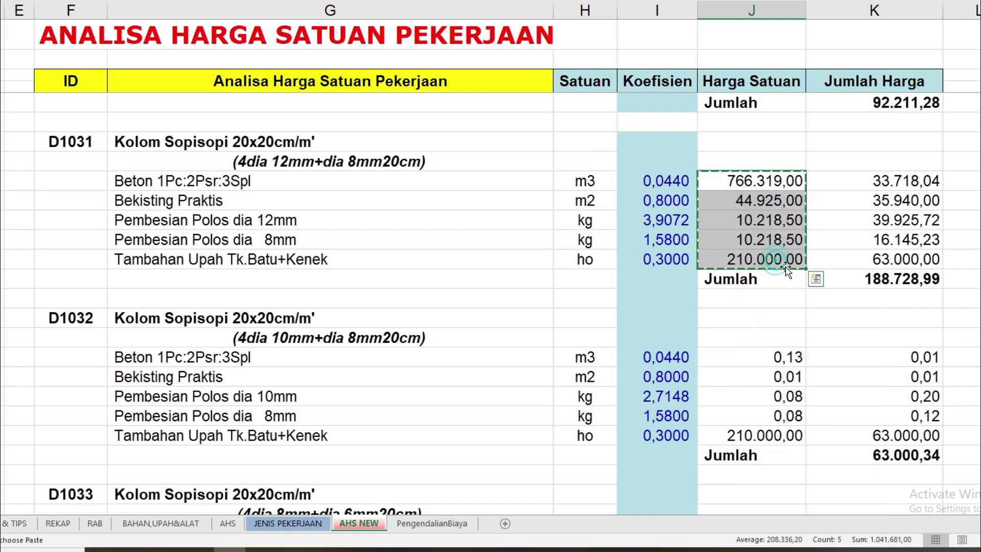
{"action": "right_click", "coordinate": [734, 360]}
{"action": "left_click", "coordinate": [771, 123]}
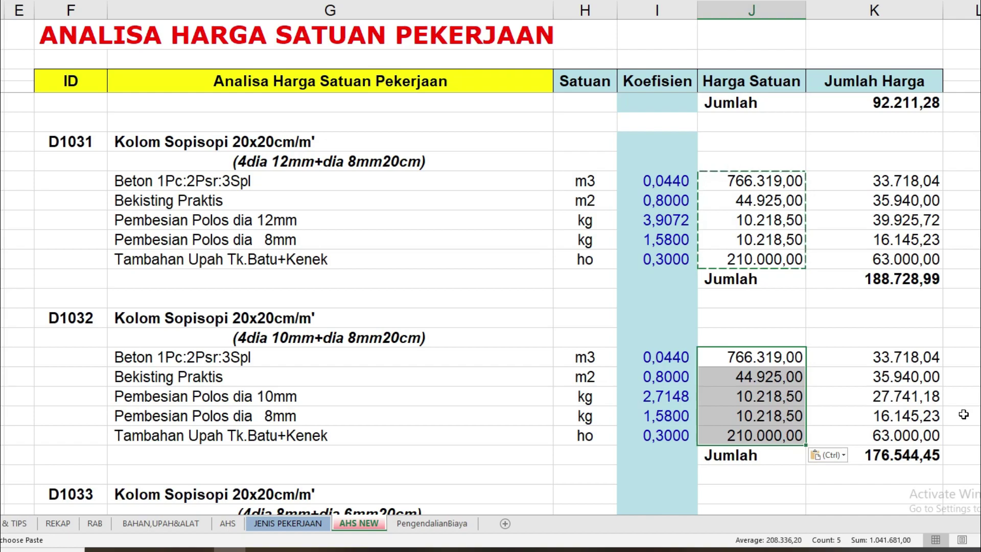
{"action": "scroll", "coordinate": [963, 414], "scroll_direction": "down", "scroll_amount": 4}
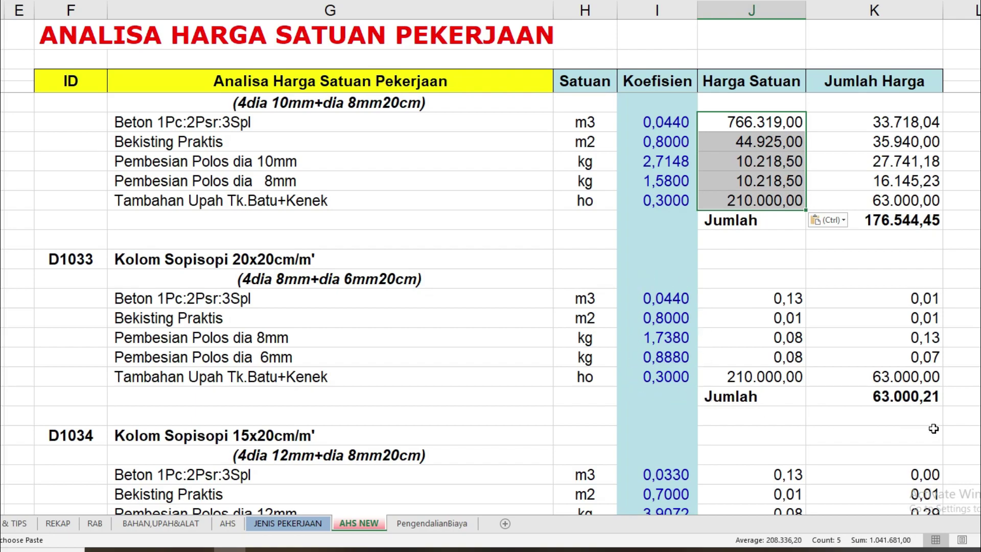
{"action": "scroll", "coordinate": [933, 428], "scroll_direction": "down", "scroll_amount": 2}
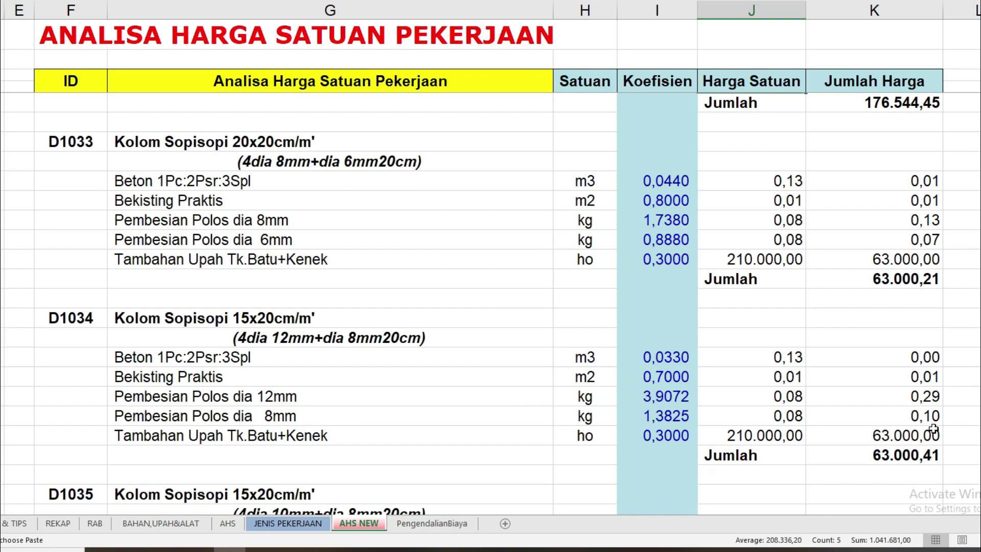
{"action": "scroll", "coordinate": [933, 428], "scroll_direction": "down", "scroll_amount": 2}
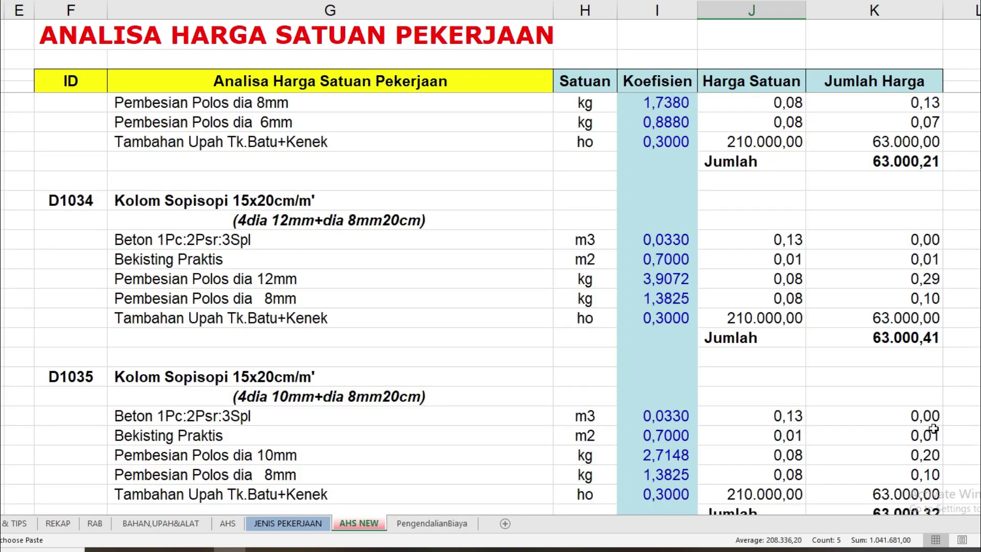
{"action": "scroll", "coordinate": [933, 428], "scroll_direction": "down", "scroll_amount": 1}
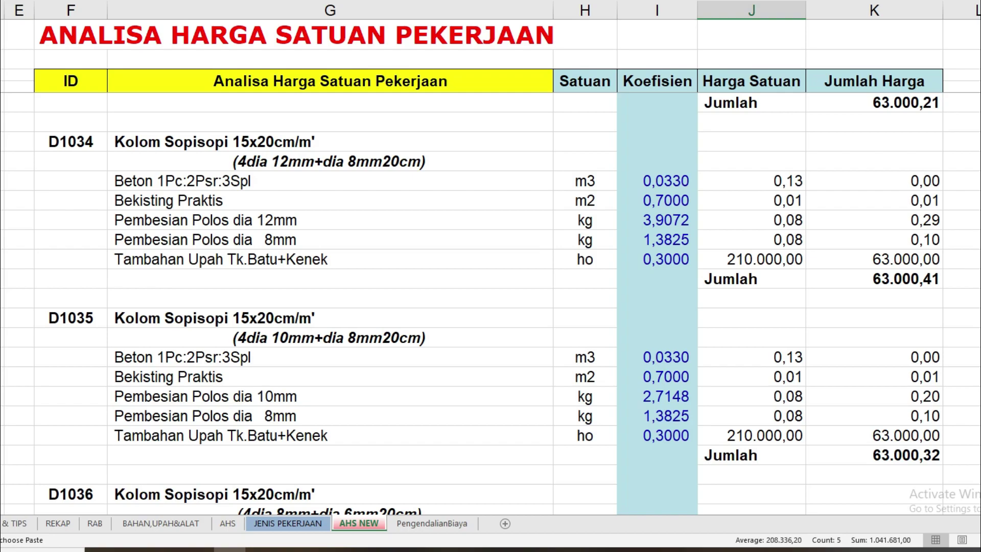
{"action": "scroll", "coordinate": [491, 304], "scroll_direction": "down", "scroll_amount": 3}
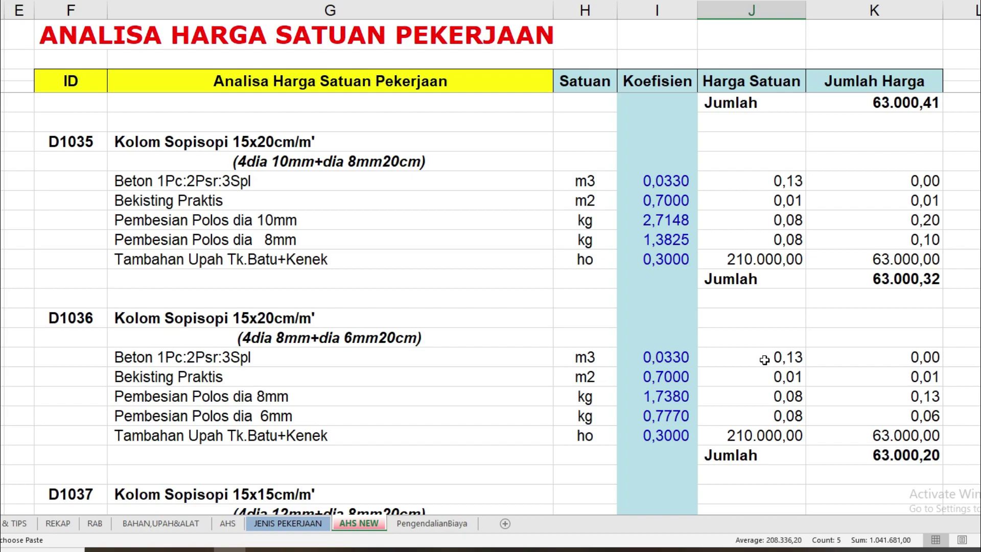
{"action": "scroll", "coordinate": [764, 360], "scroll_direction": "down", "scroll_amount": 1}
{"action": "scroll", "coordinate": [765, 360], "scroll_direction": "down", "scroll_amount": 2}
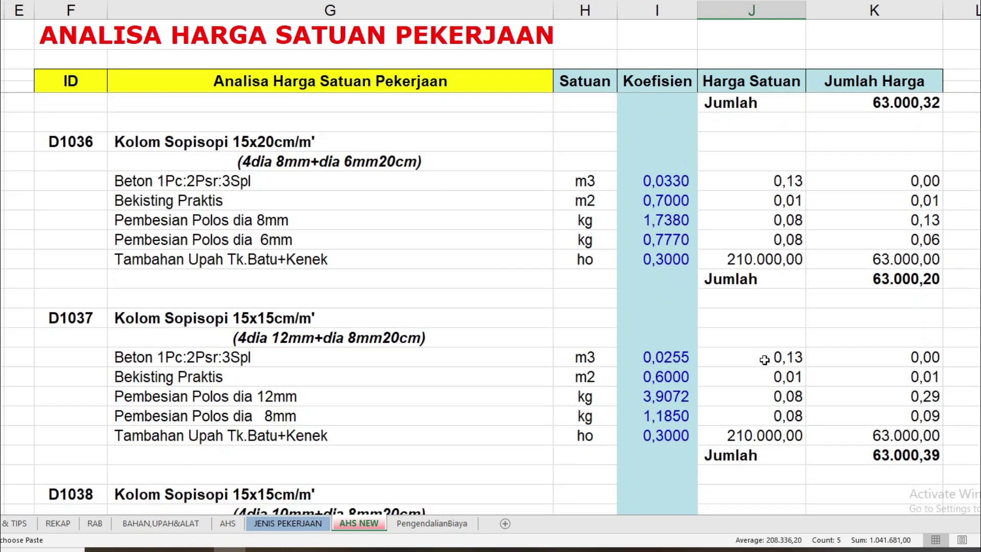
{"action": "scroll", "coordinate": [764, 360], "scroll_direction": "down", "scroll_amount": 1}
{"action": "scroll", "coordinate": [764, 360], "scroll_direction": "down", "scroll_amount": 1}
{"action": "scroll", "coordinate": [764, 359], "scroll_direction": "down", "scroll_amount": 1}
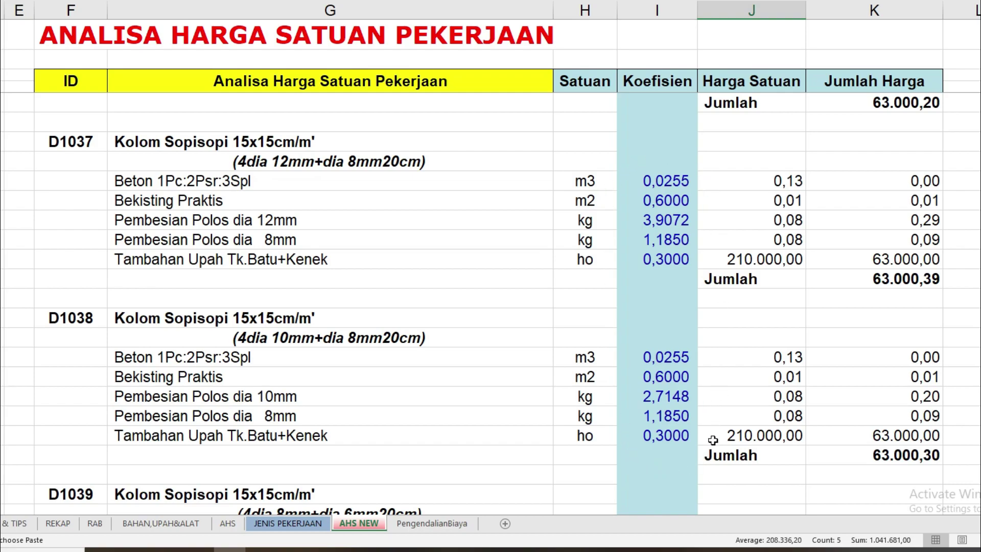
{"action": "scroll", "coordinate": [712, 440], "scroll_direction": "down", "scroll_amount": 1}
{"action": "scroll", "coordinate": [713, 439], "scroll_direction": "down", "scroll_amount": 2}
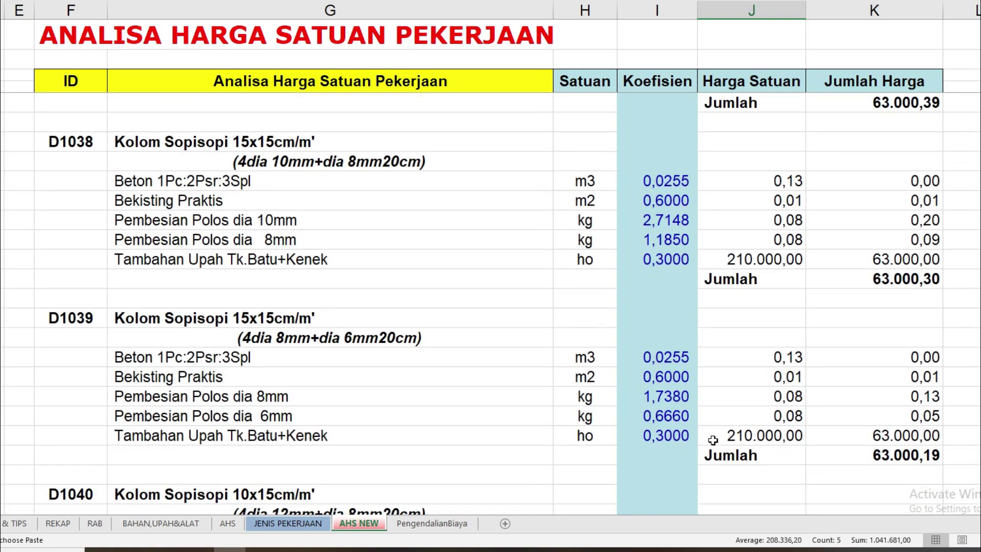
{"action": "scroll", "coordinate": [713, 440], "scroll_direction": "down", "scroll_amount": 1}
{"action": "scroll", "coordinate": [713, 440], "scroll_direction": "down", "scroll_amount": 2}
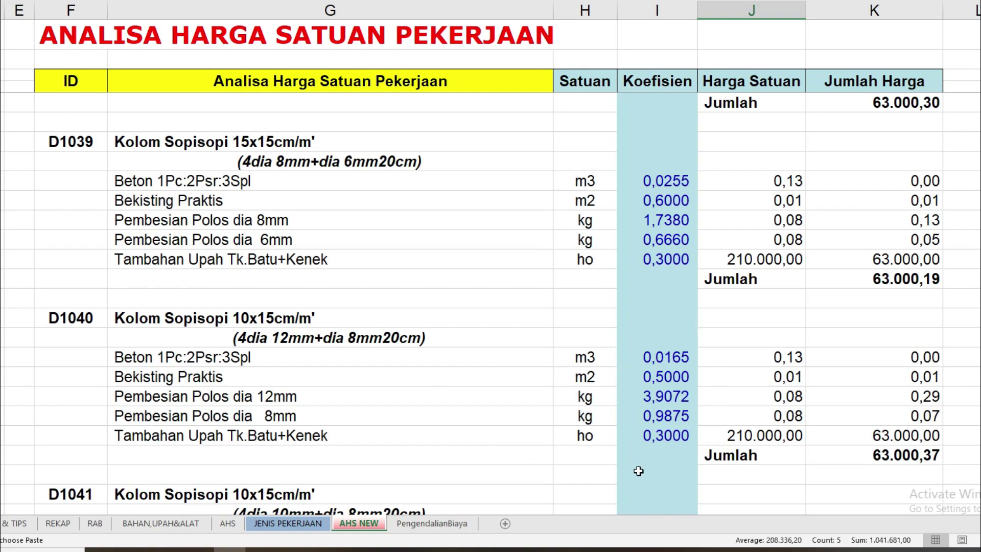
{"action": "scroll", "coordinate": [789, 407], "scroll_direction": "down", "scroll_amount": 2}
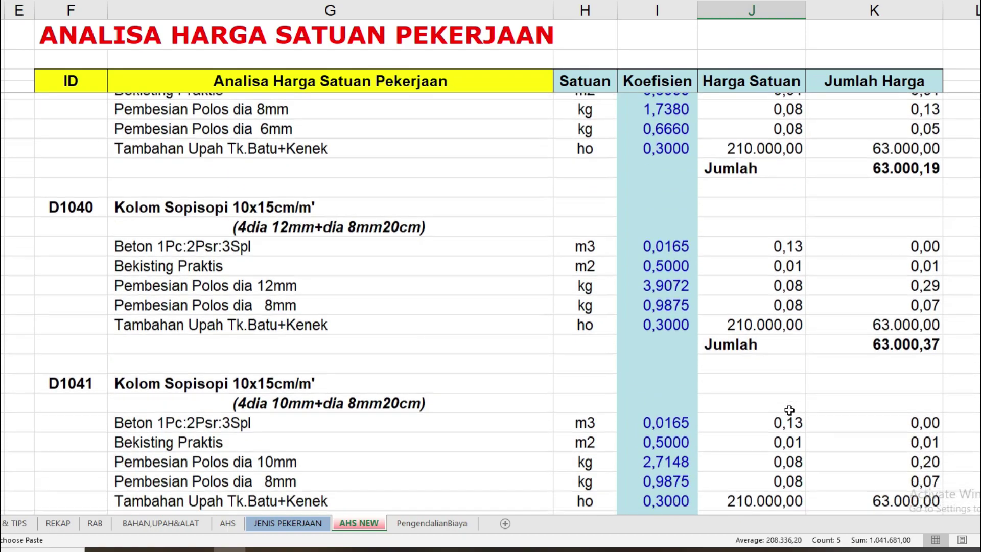
{"action": "scroll", "coordinate": [789, 407], "scroll_direction": "down", "scroll_amount": 2}
{"action": "scroll", "coordinate": [789, 408], "scroll_direction": "down", "scroll_amount": 1}
{"action": "scroll", "coordinate": [789, 410], "scroll_direction": "down", "scroll_amount": 1}
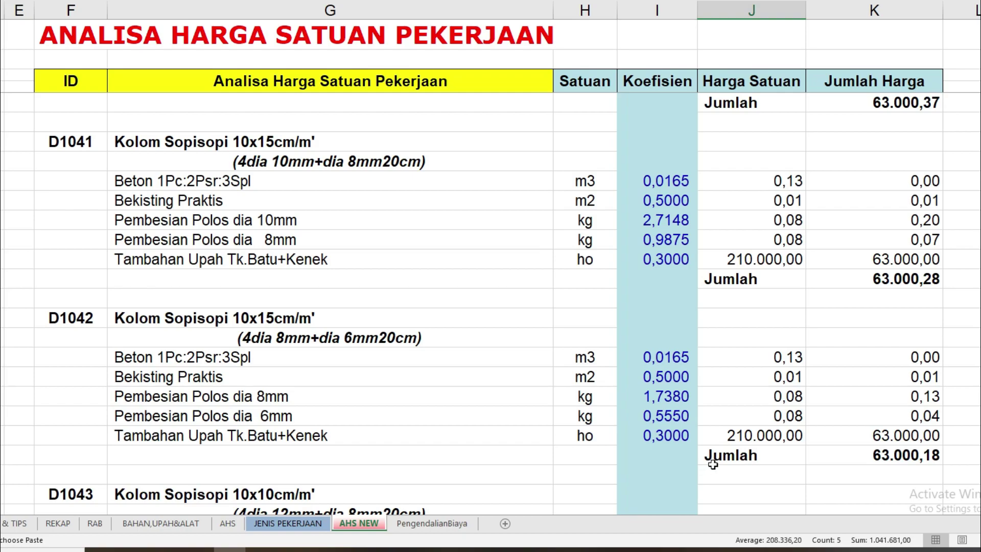
{"action": "scroll", "coordinate": [712, 464], "scroll_direction": "down", "scroll_amount": 1}
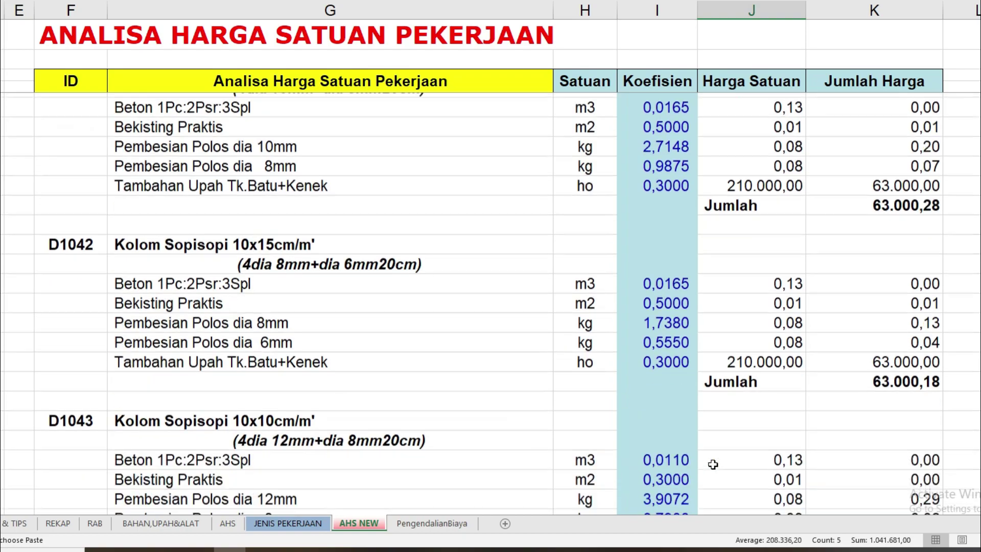
{"action": "scroll", "coordinate": [713, 464], "scroll_direction": "down", "scroll_amount": 1}
{"action": "scroll", "coordinate": [712, 464], "scroll_direction": "down", "scroll_amount": 2}
{"action": "scroll", "coordinate": [712, 463], "scroll_direction": "down", "scroll_amount": 1}
{"action": "scroll", "coordinate": [713, 464], "scroll_direction": "down", "scroll_amount": 1}
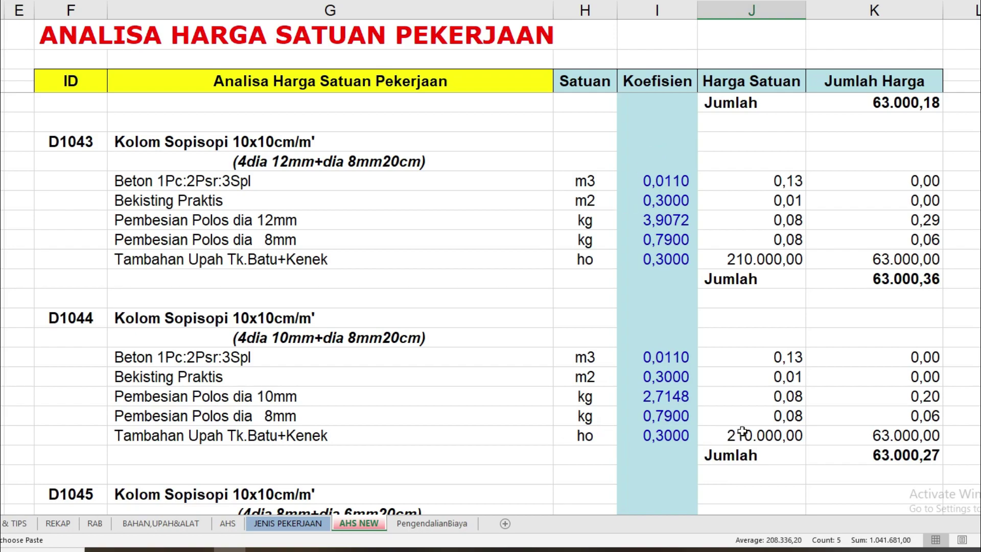
{"action": "scroll", "coordinate": [490, 302], "scroll_direction": "down", "scroll_amount": 2}
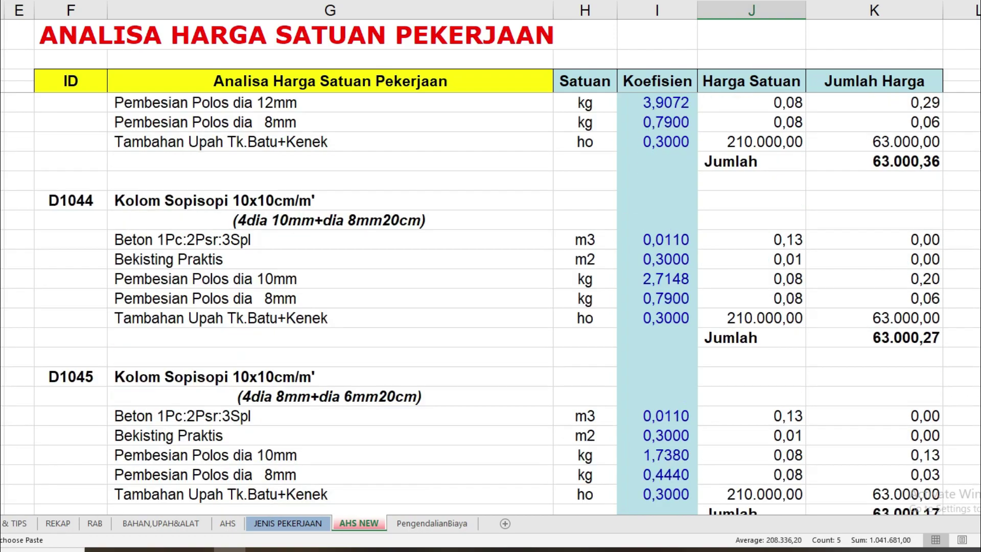
{"action": "scroll", "coordinate": [490, 302], "scroll_direction": "down", "scroll_amount": 2}
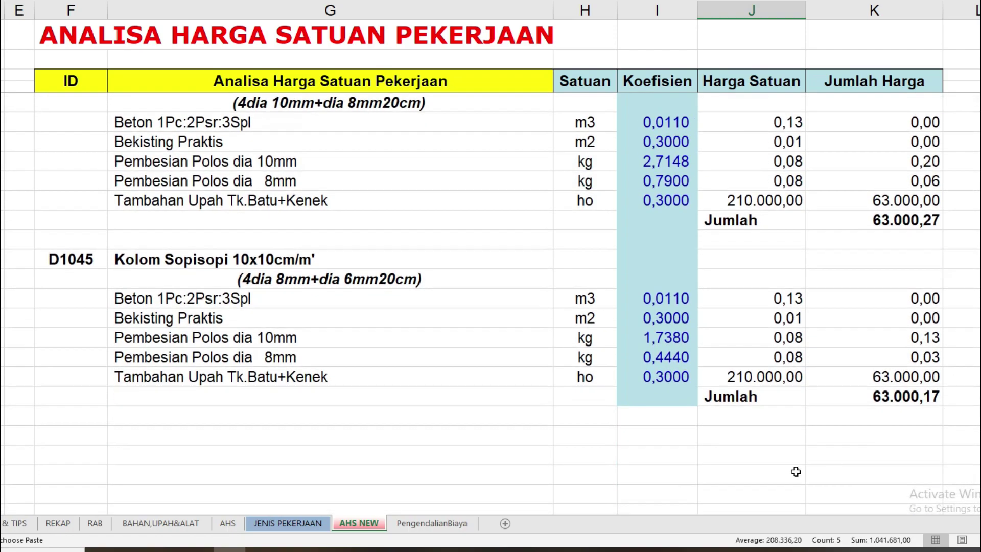